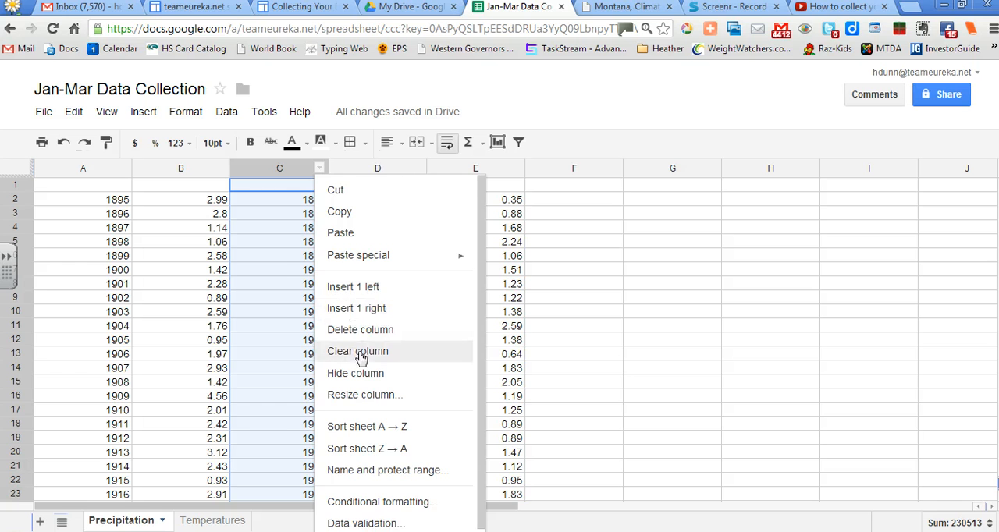
# Delete column C and enter the headers January, February and March in cells B1, C1 and D1
pyautogui.click(357, 329)
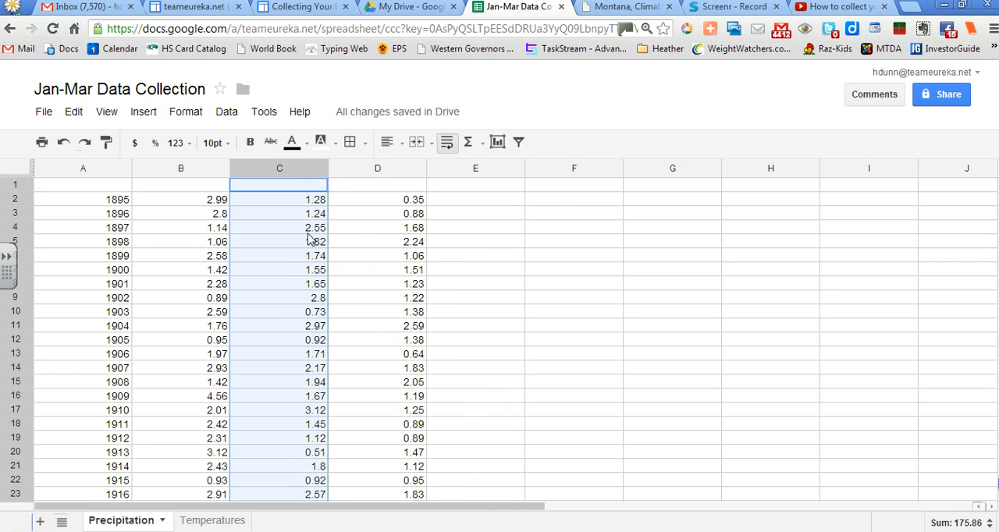
pyautogui.click(208, 189)
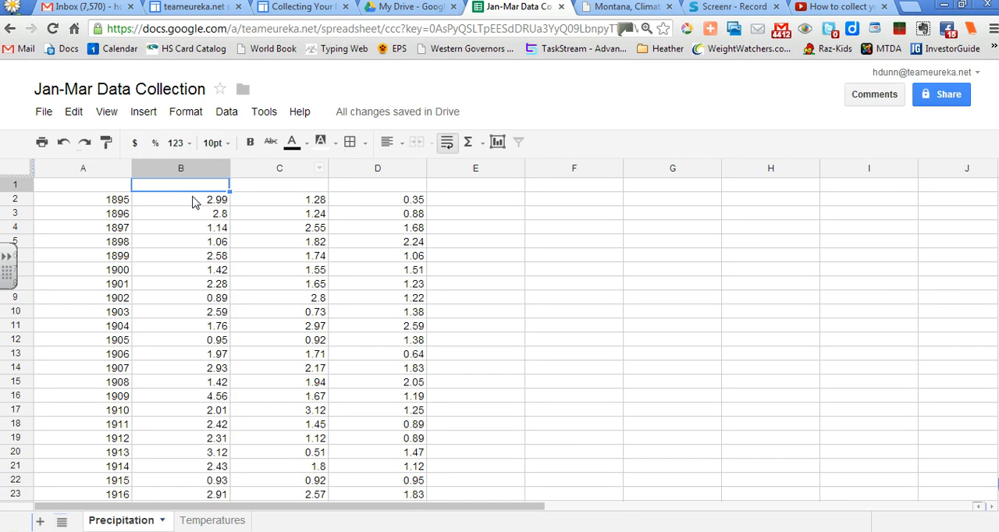
pyautogui.write('January')
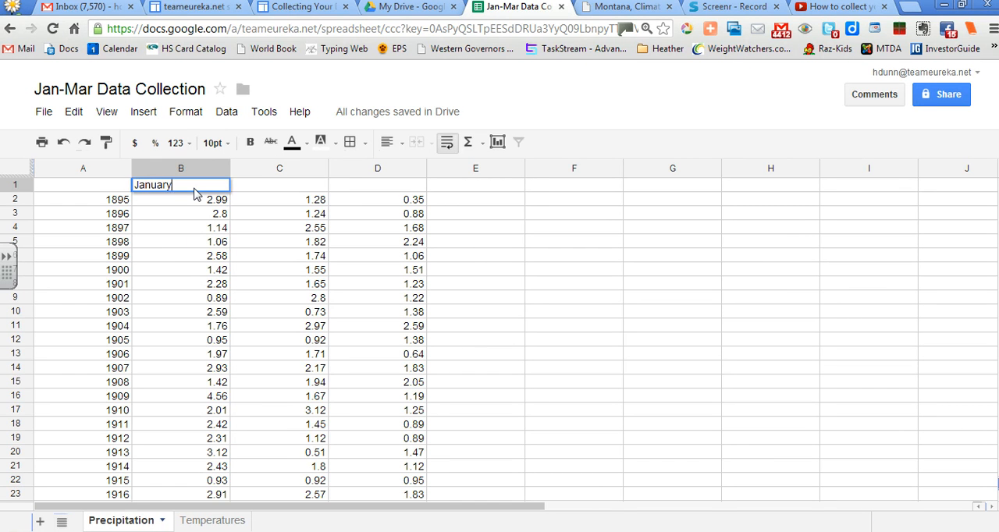
pyautogui.press('Tab')
pyautogui.write('F')
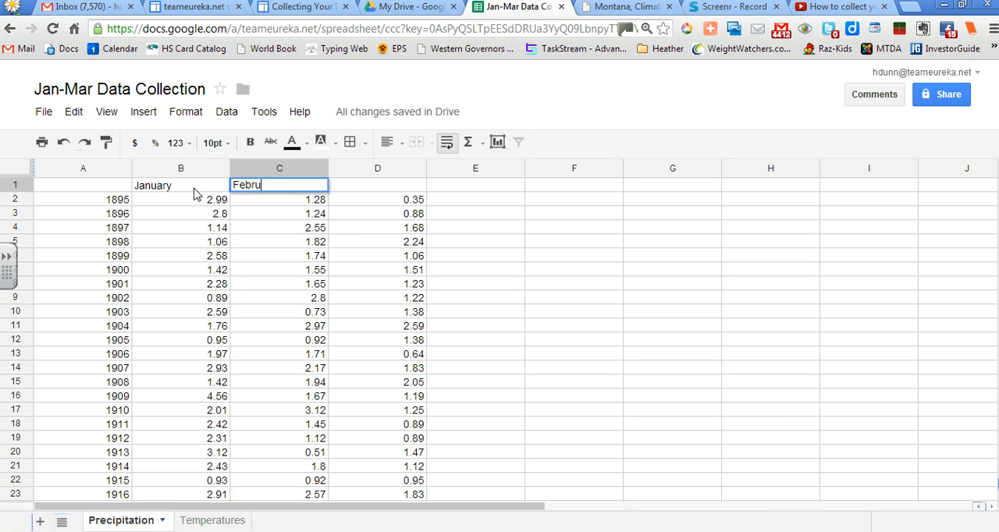
pyautogui.write('ebruary')
pyautogui.press('Tab')
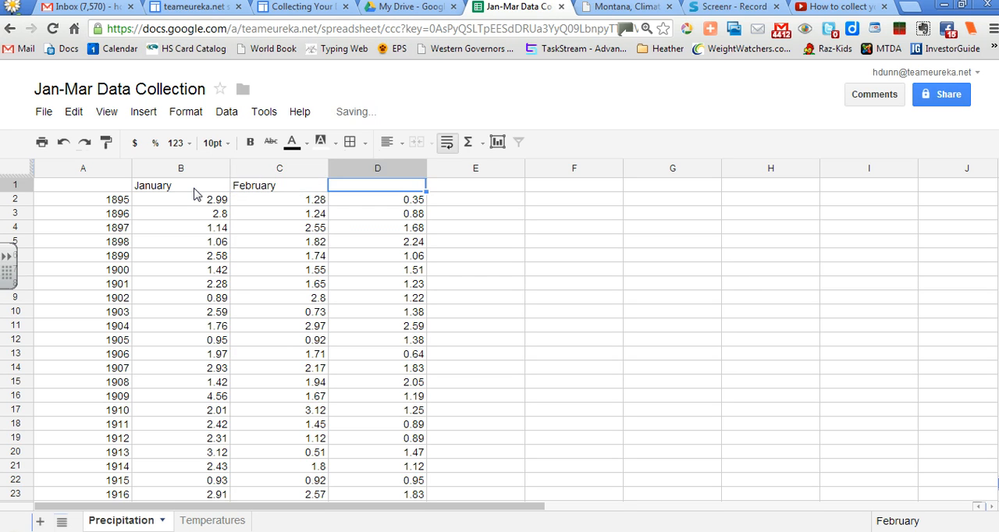
pyautogui.write('March')
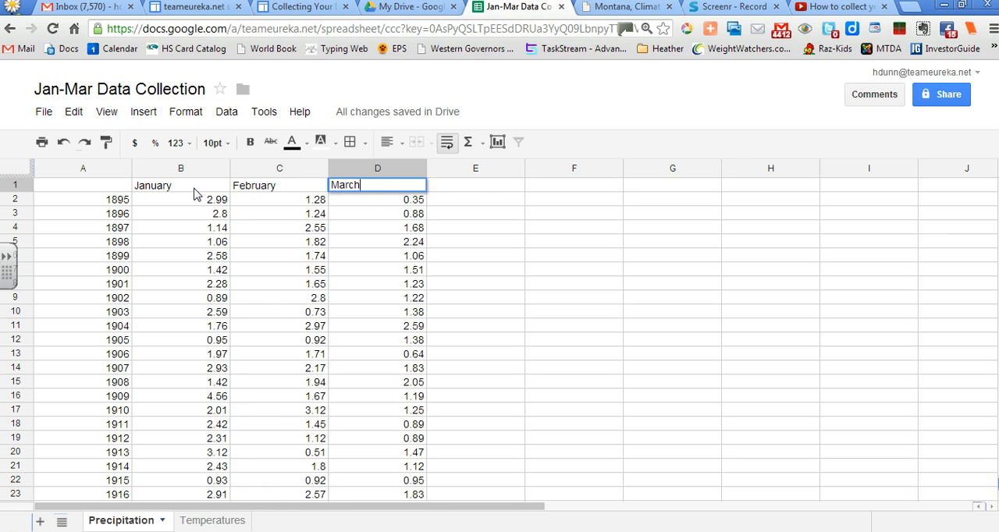
pyautogui.click(42, 191)
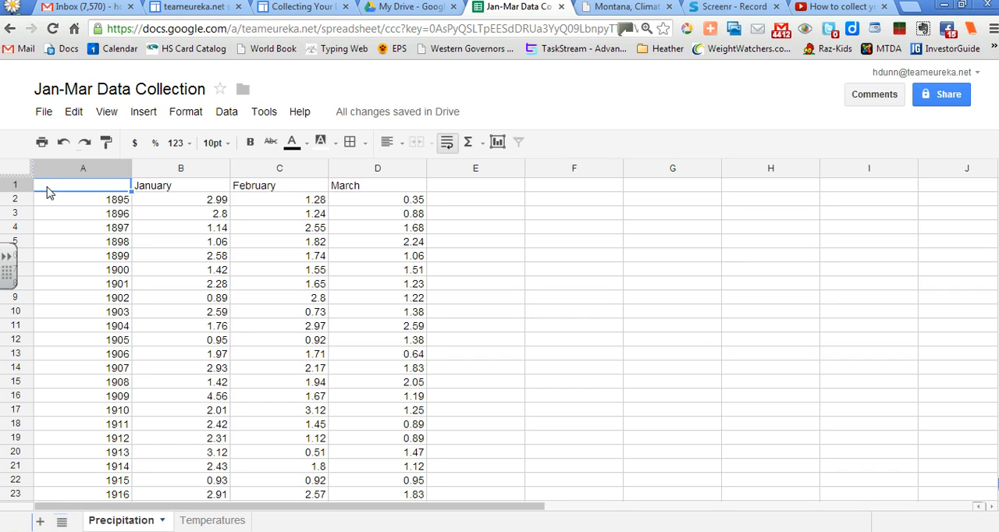
# Set up a line chart from range A1:D119 of the Precipitation sheet, using column A as labels
pyautogui.moveTo(47, 192); pyautogui.dragTo(403, 459)
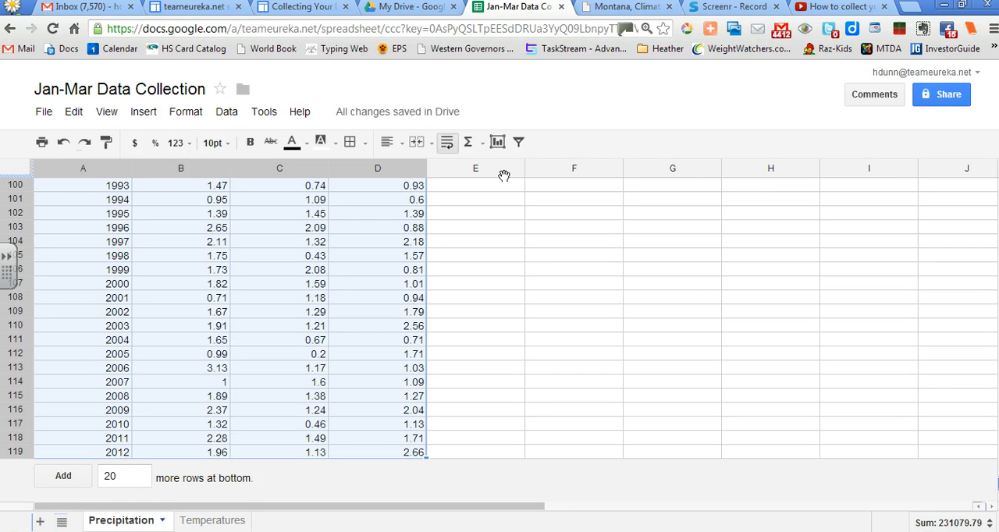
pyautogui.click(498, 144)
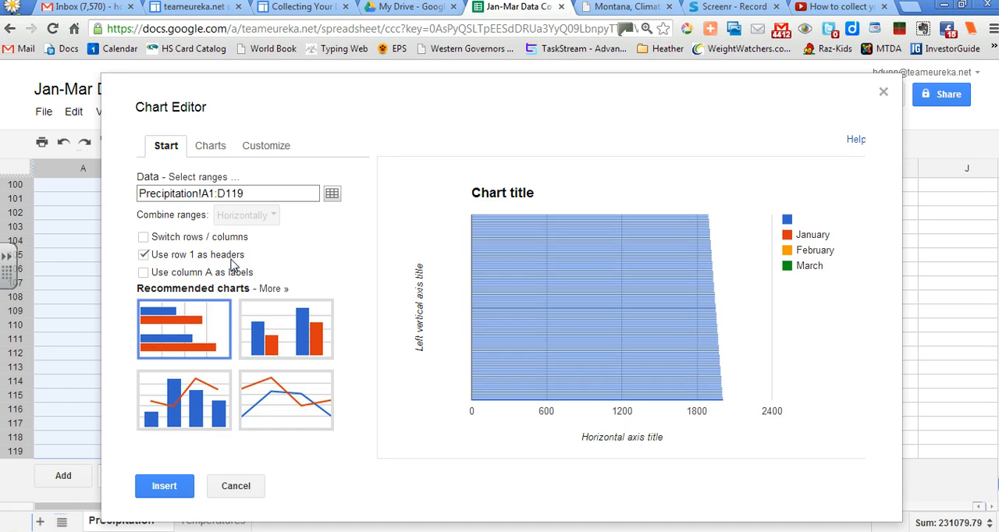
pyautogui.click(144, 273)
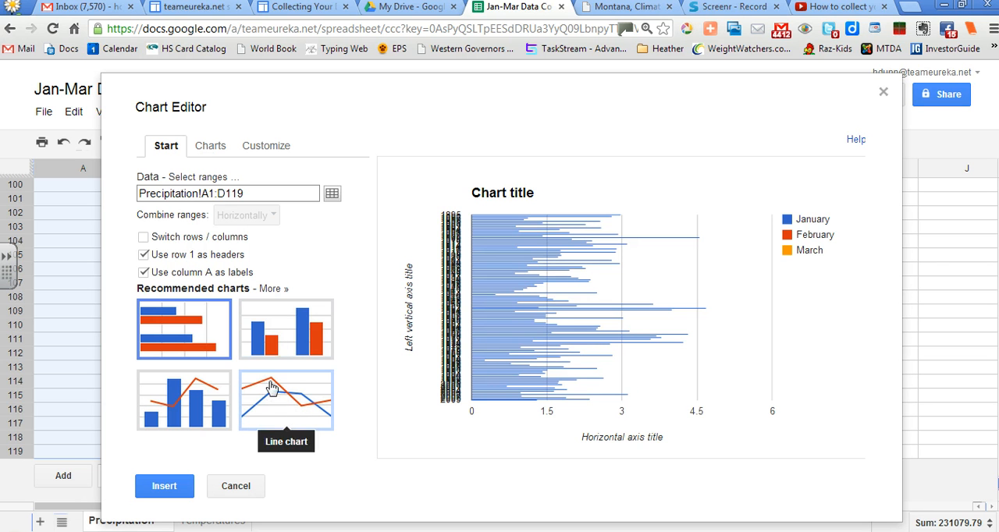
pyautogui.click(282, 407)
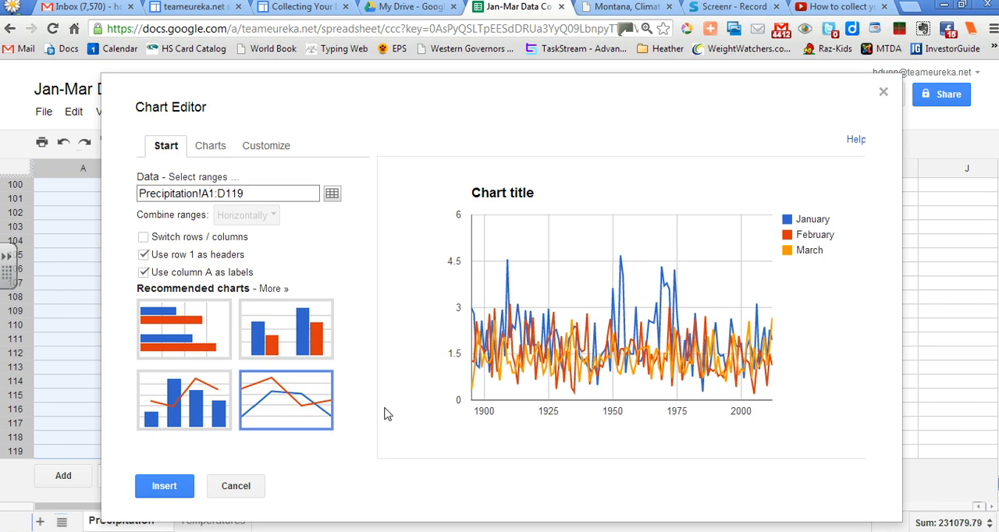
# Set the chart title to "Average Precipitation in Western Montana"
pyautogui.click(274, 152)
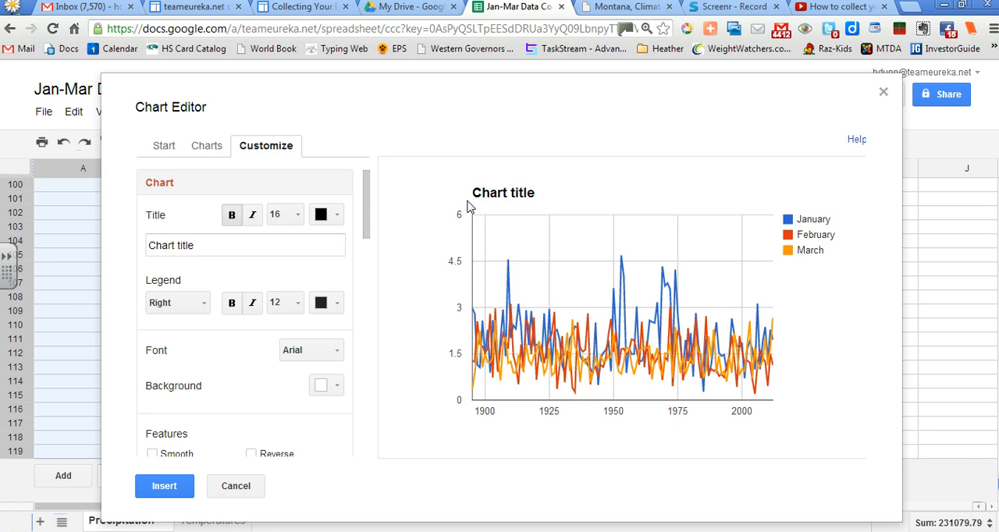
pyautogui.click(207, 244)
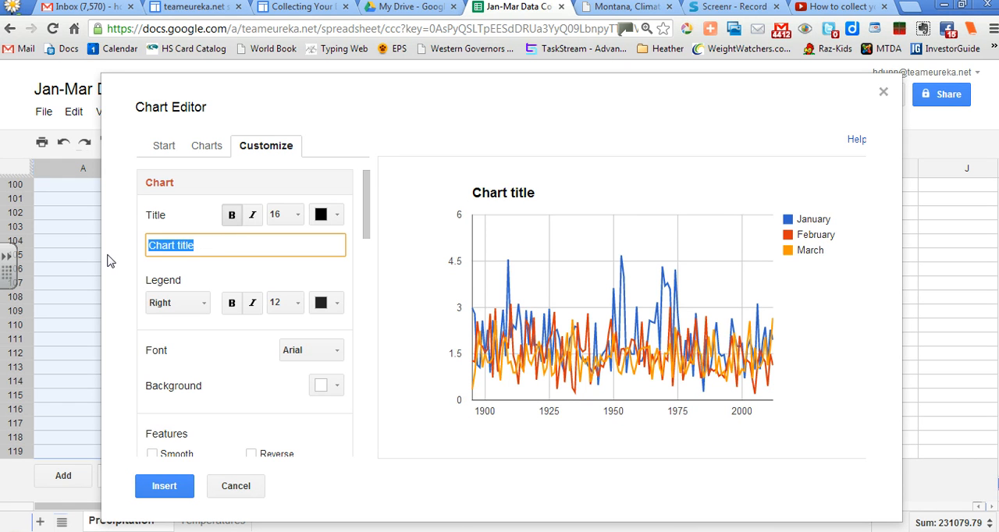
pyautogui.write('Average Precipitation in W')
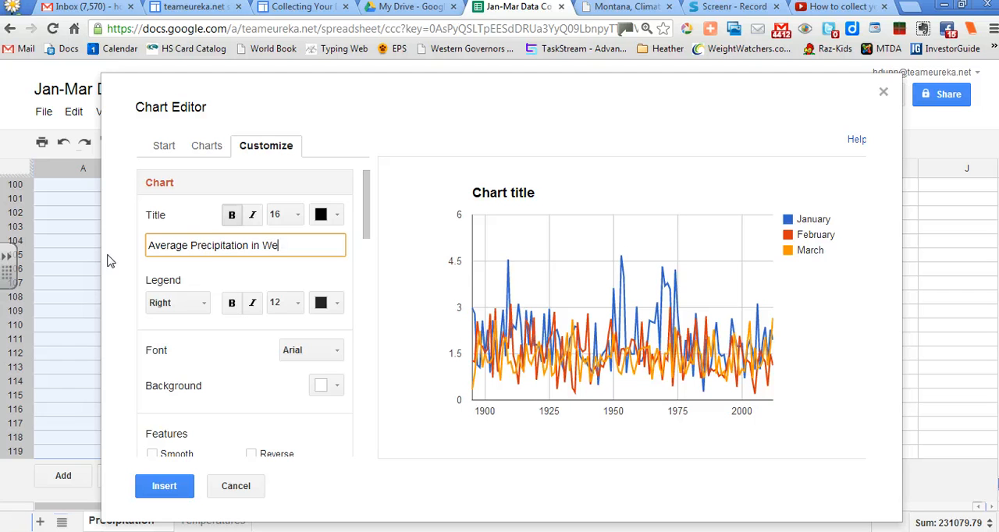
pyautogui.write('ontana')
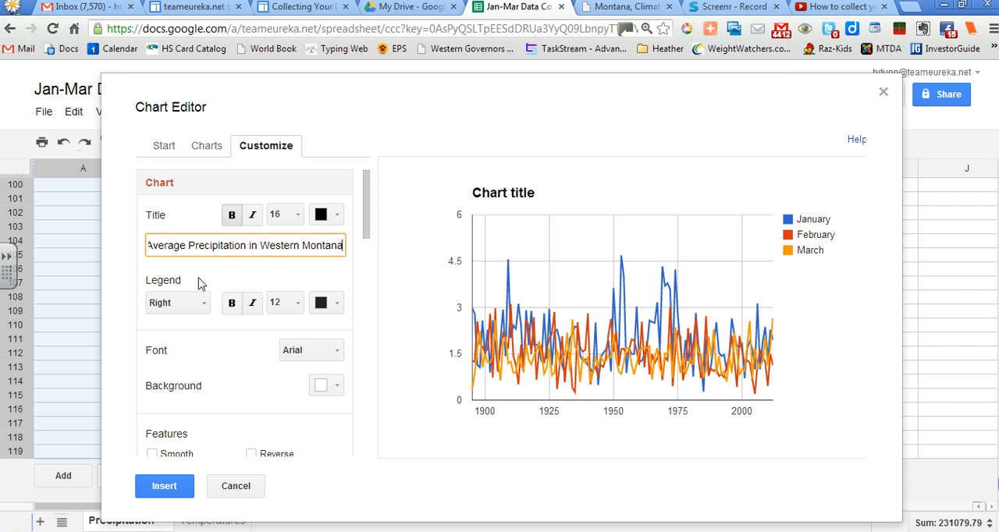
pyautogui.click(295, 279)
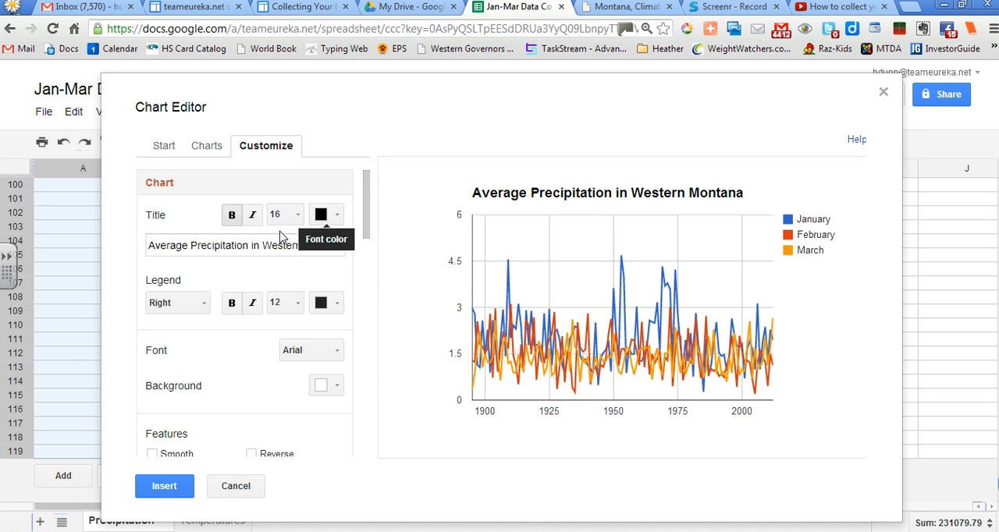
# Look through the legend position choices and try bold formatting on the legend text
pyautogui.scroll(-1, 318, 280)
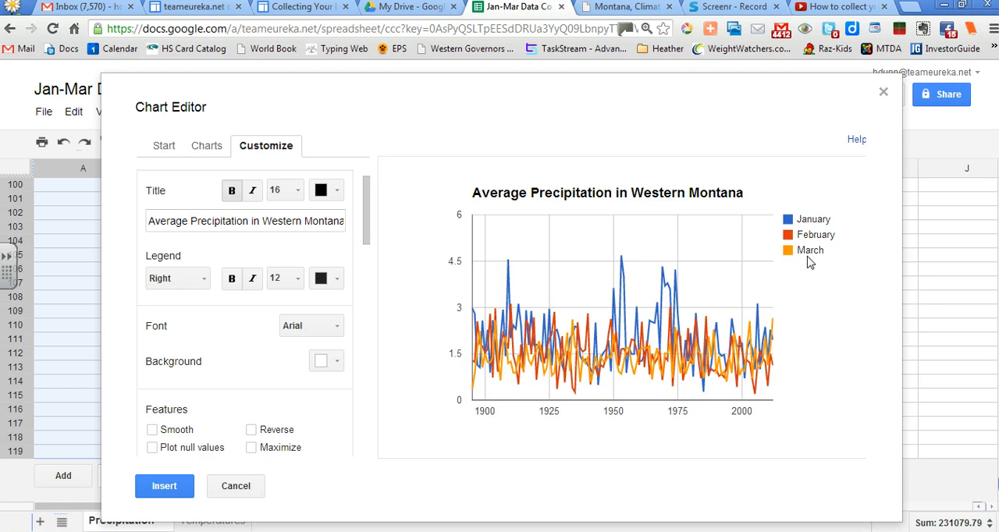
pyautogui.click(197, 281)
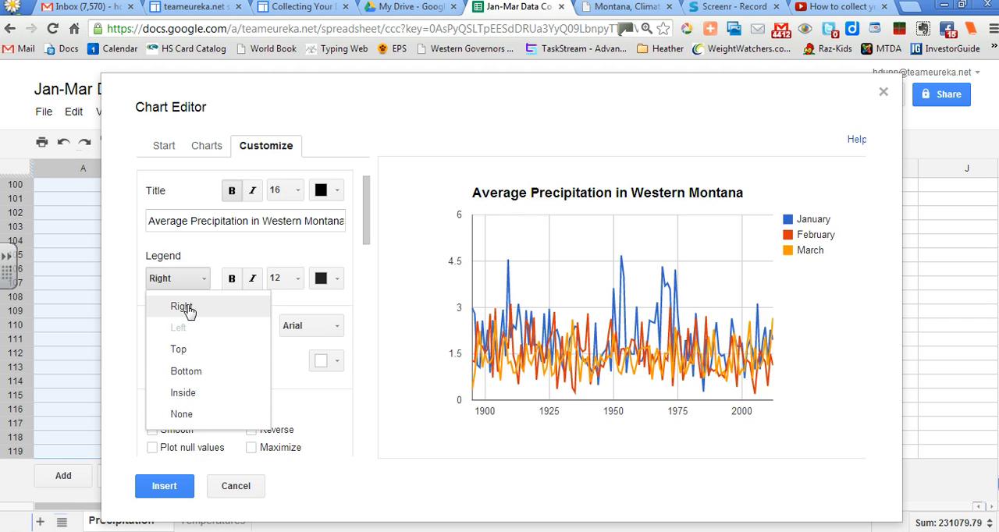
pyautogui.click(210, 260)
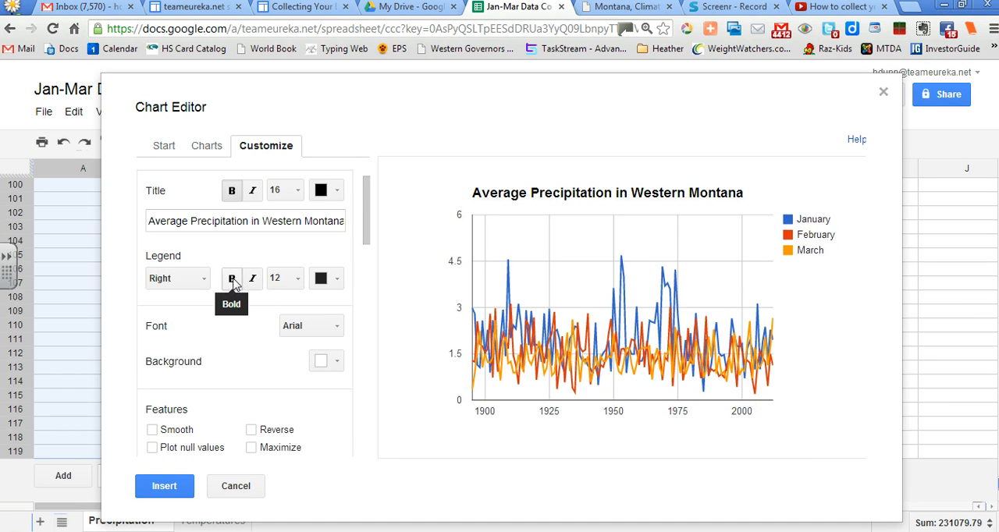
pyautogui.click(233, 285)
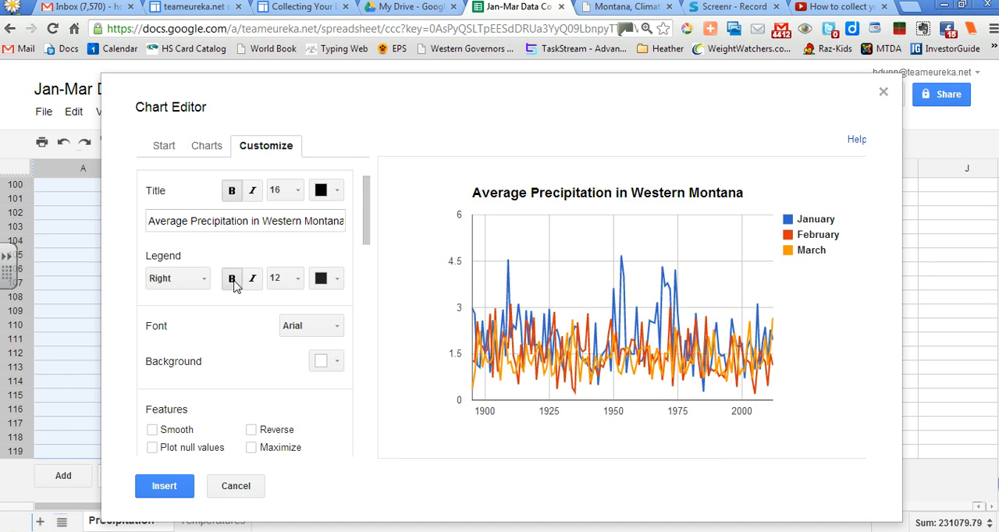
pyautogui.click(233, 284)
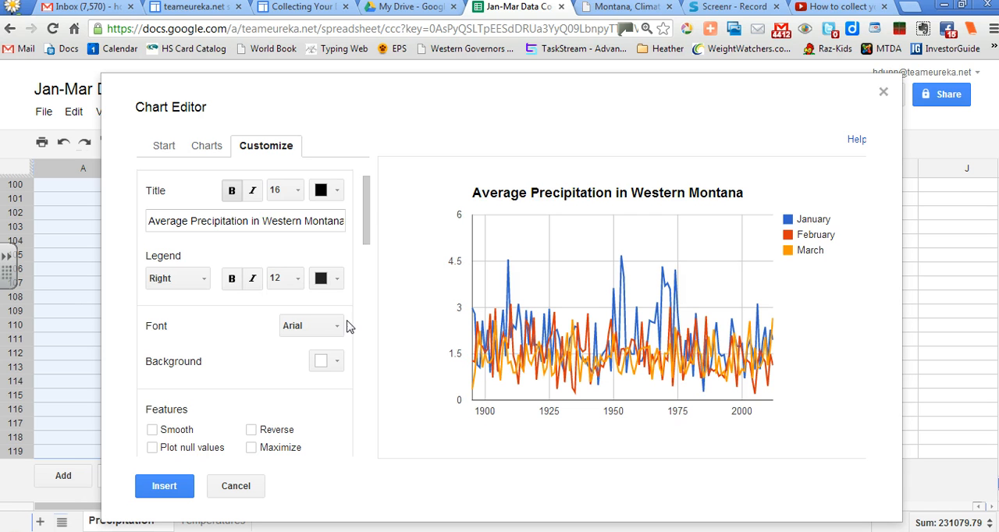
# Change the chart's font to Comic Sans MS
pyautogui.scroll(-1, 352, 329)
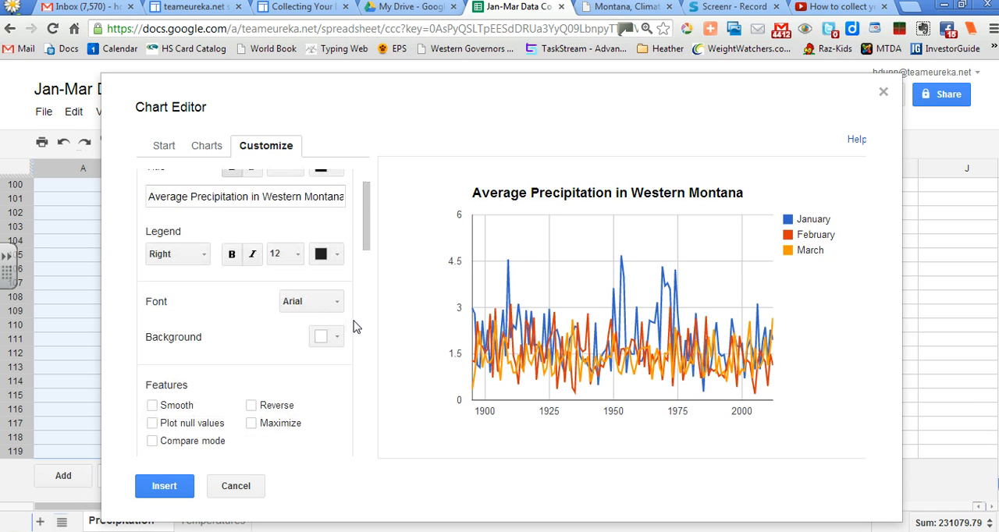
pyautogui.scroll(-2, 352, 327)
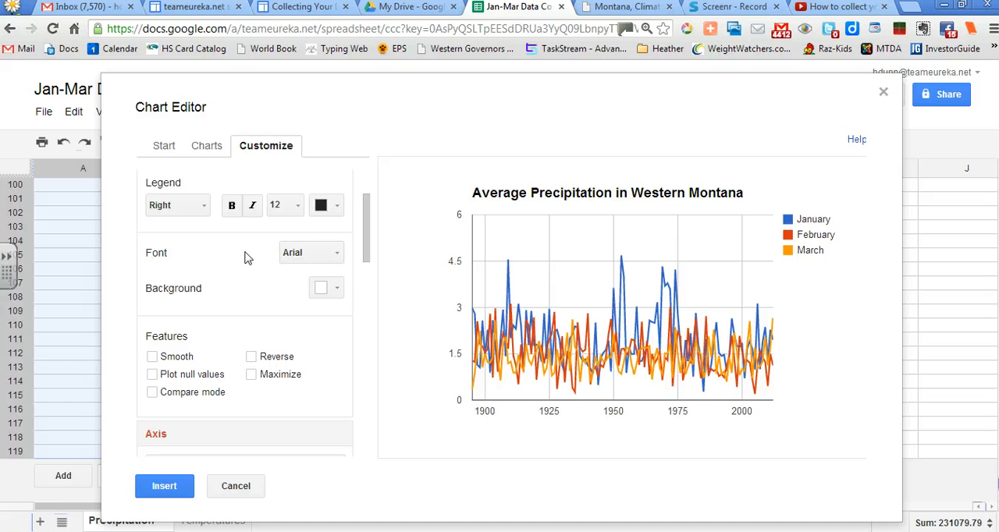
pyautogui.click(322, 259)
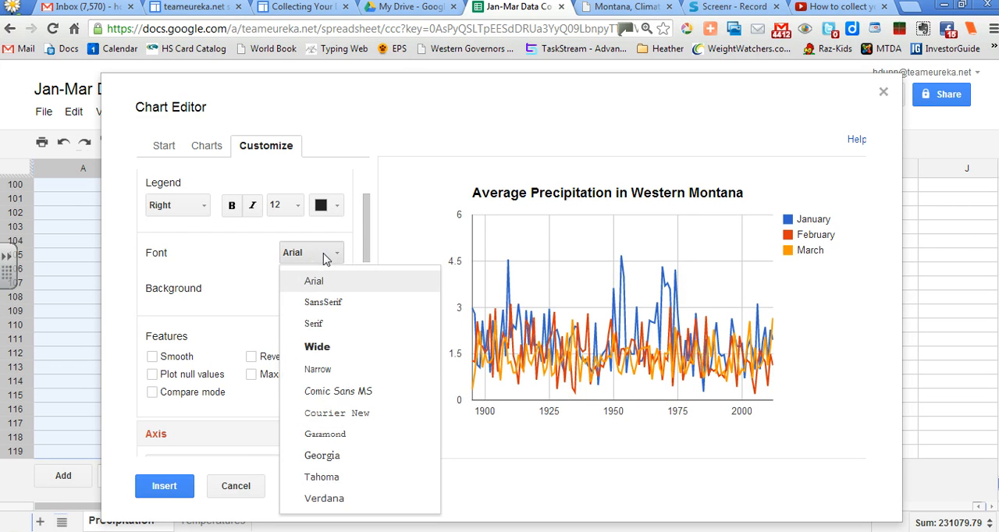
pyautogui.click(337, 394)
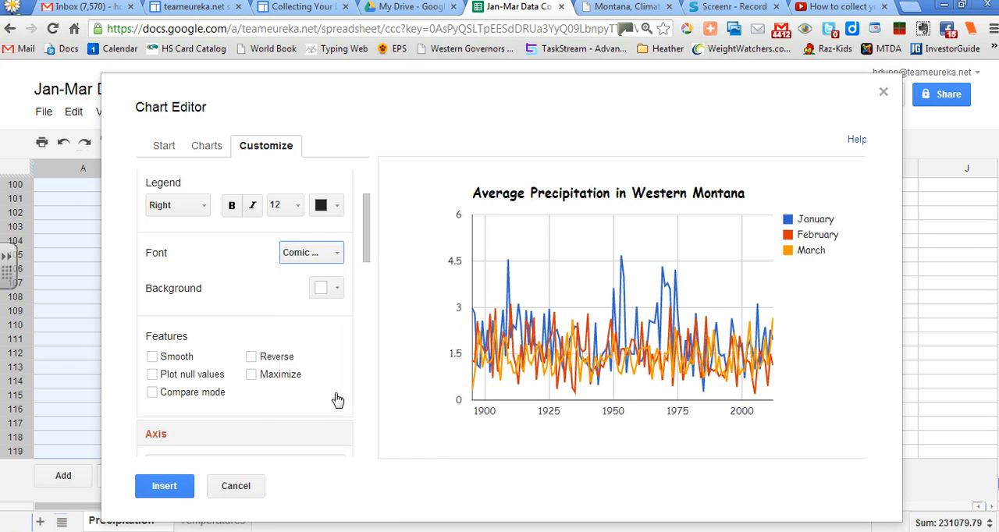
pyautogui.click(328, 260)
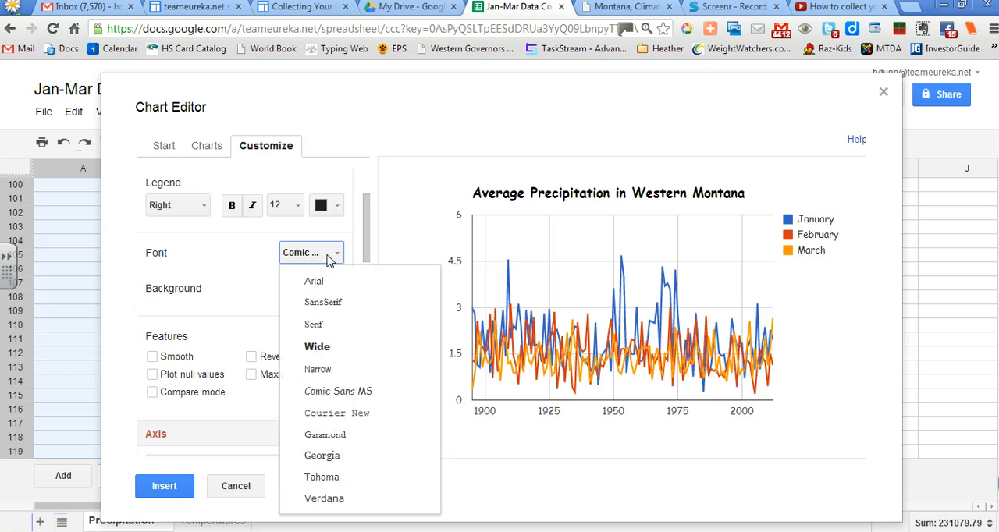
pyautogui.click(300, 262)
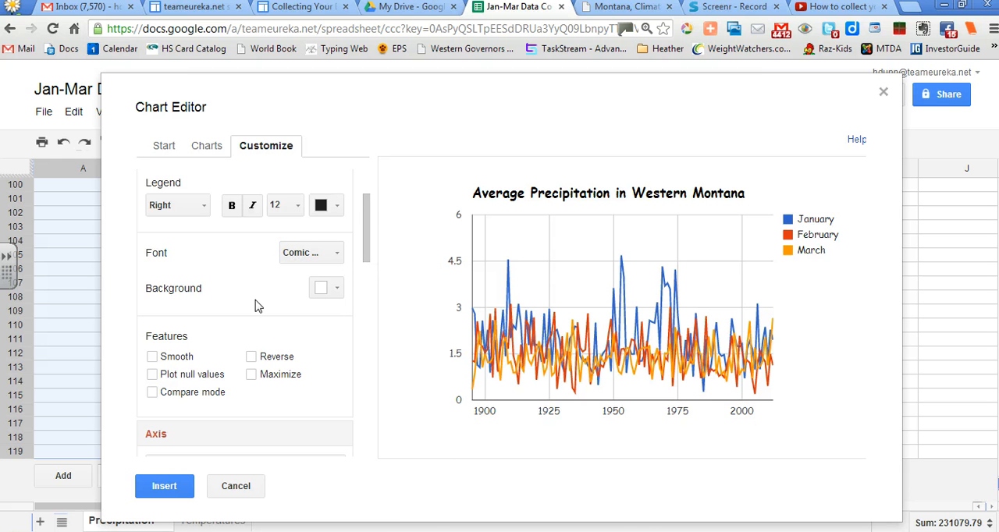
# Try a red chart background and restore the white one
pyautogui.scroll(-1, 258, 305)
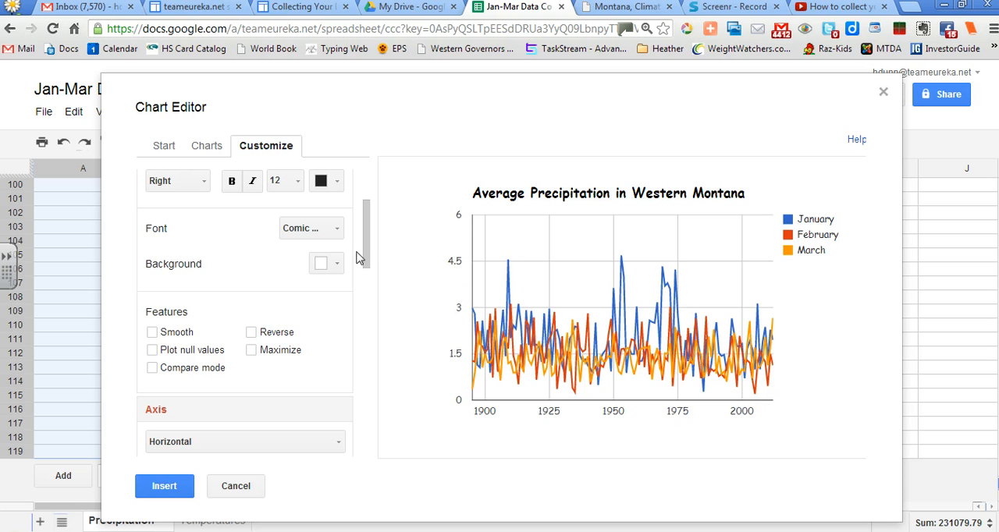
pyautogui.click(331, 265)
pyautogui.click(343, 317)
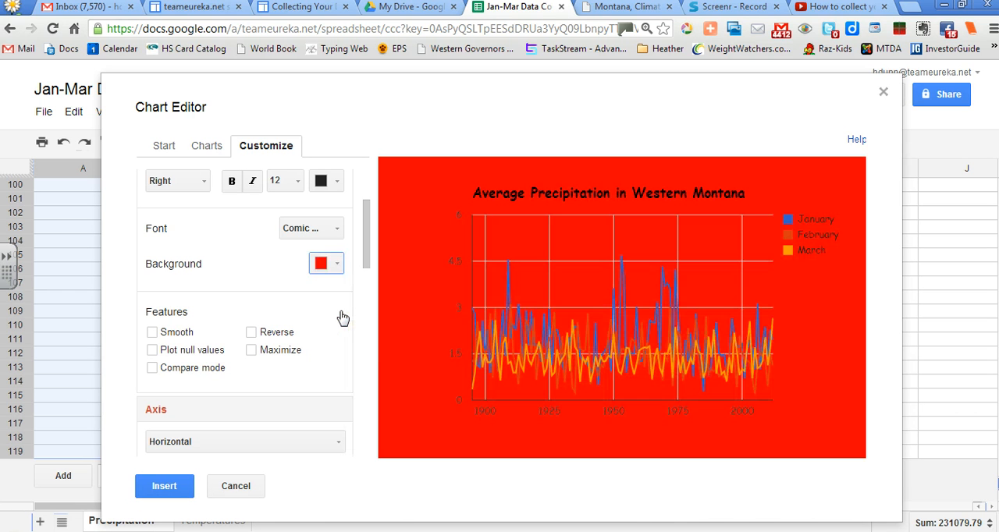
pyautogui.click(337, 264)
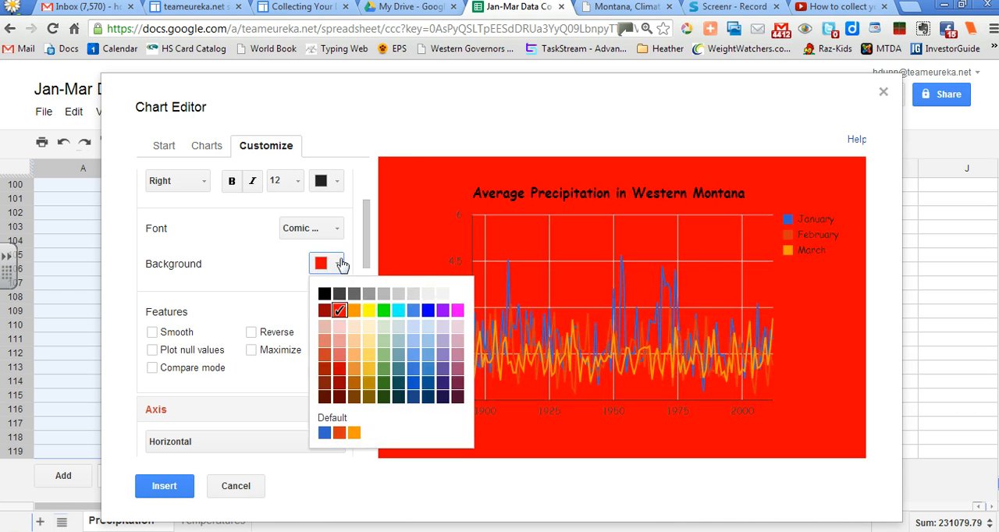
pyautogui.click(457, 295)
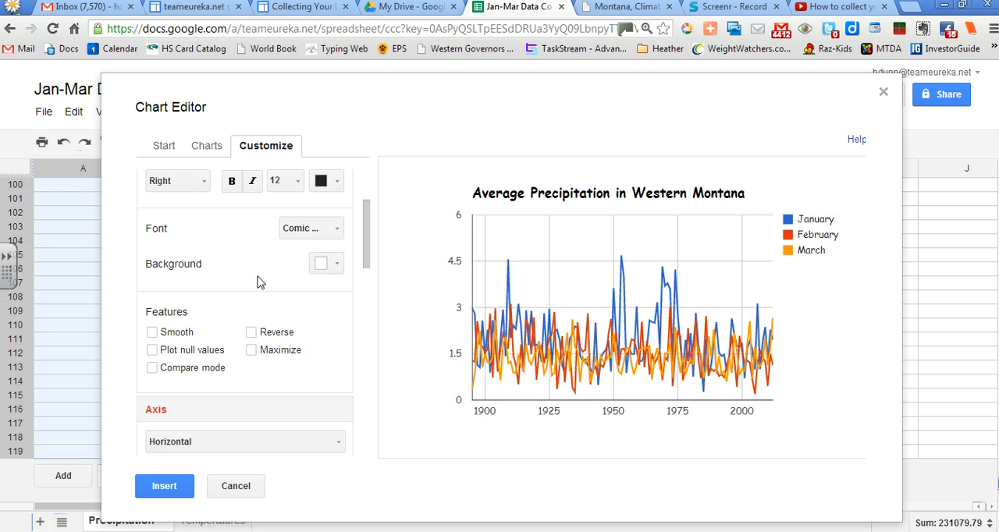
# Give the chart's horizontal axis the title "Years" and make that title bold
pyautogui.scroll(-1, 262, 287)
pyautogui.scroll(-1, 261, 287)
pyautogui.scroll(-2, 334, 325)
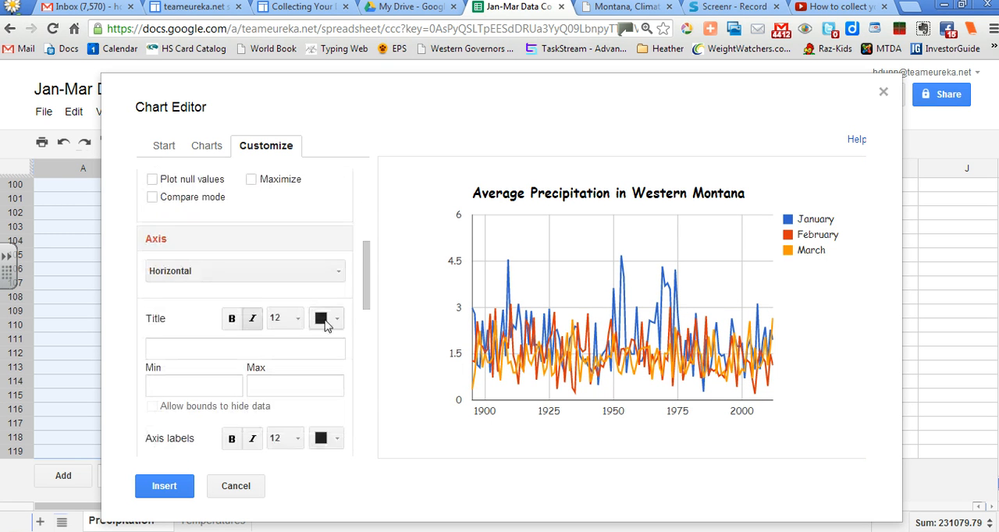
pyautogui.scroll(-1, 359, 325)
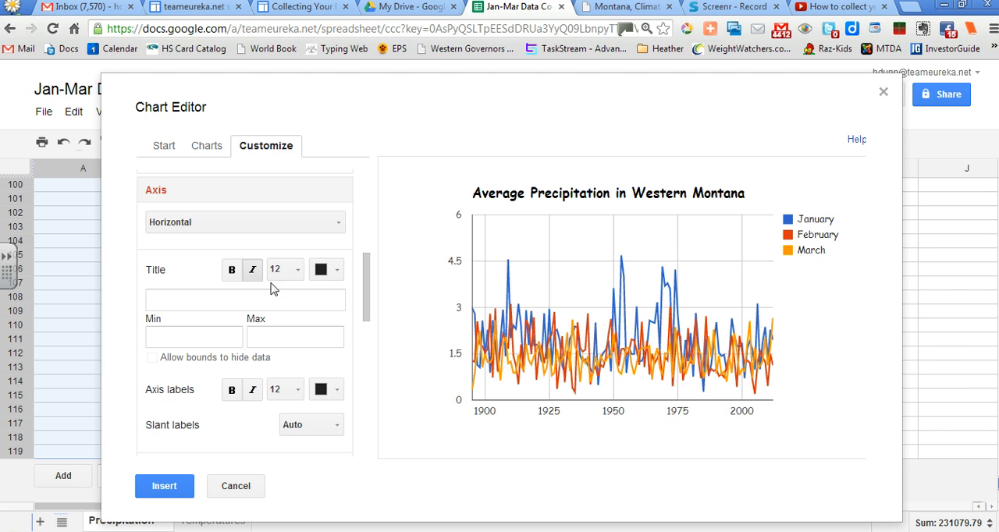
pyautogui.click(167, 302)
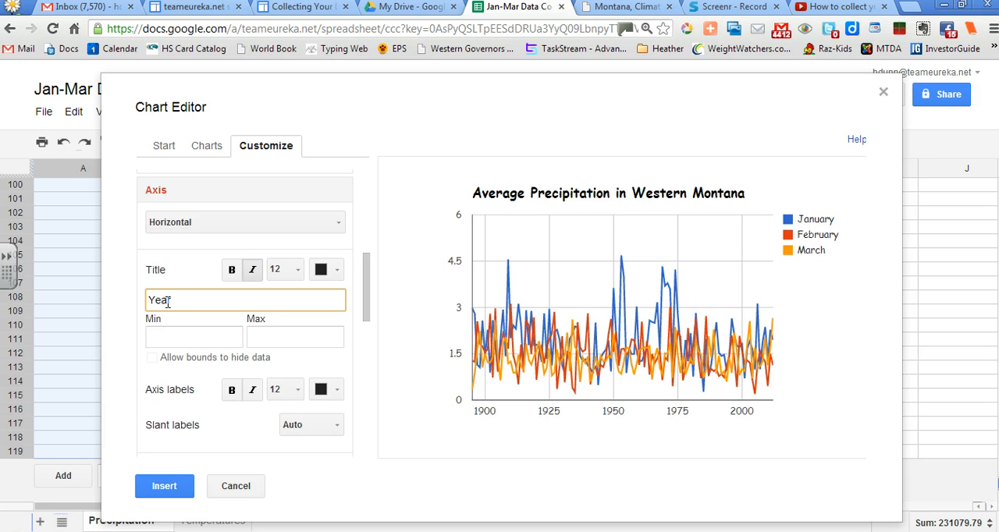
pyautogui.write('Years')
pyautogui.click(232, 272)
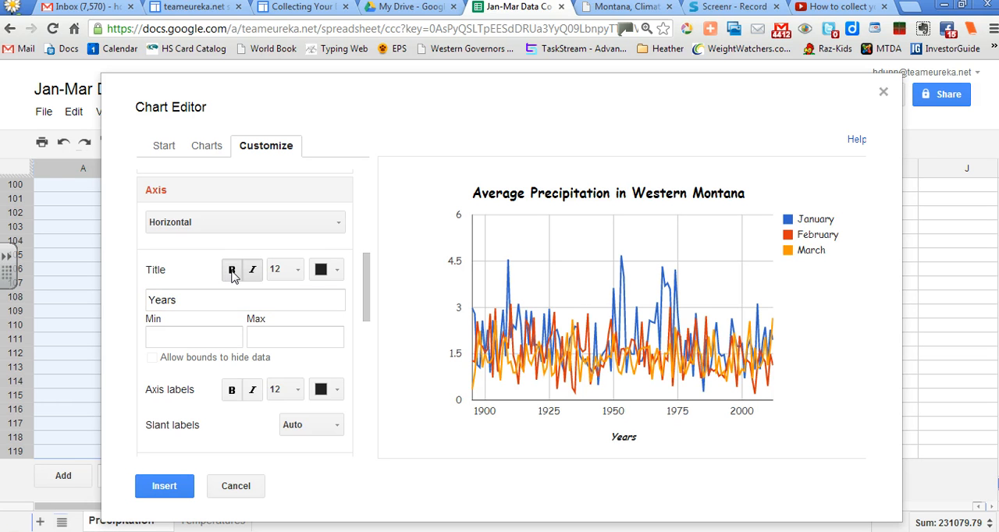
# Set the horizontal axis title's font size to 14 and make the horizontal axis labels bold
pyautogui.click(302, 275)
pyautogui.click(306, 444)
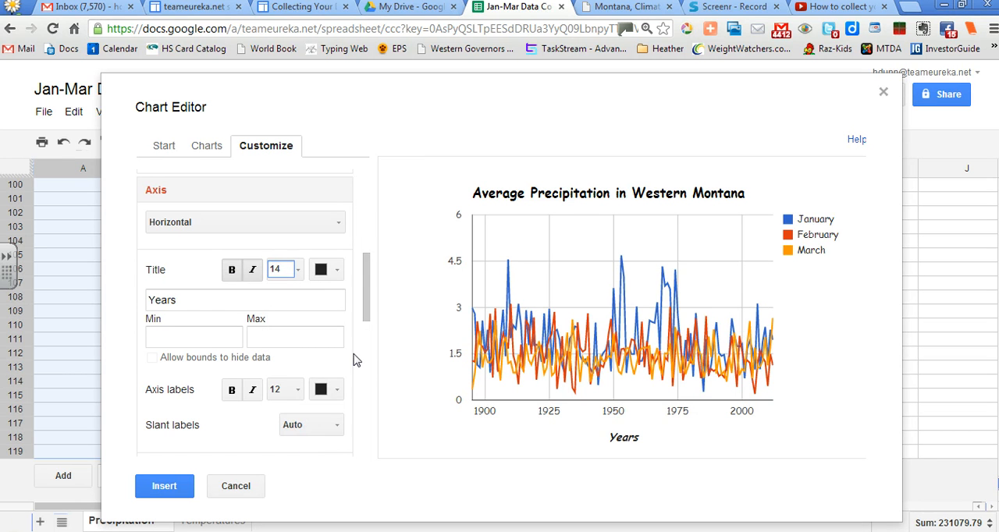
pyautogui.scroll(-2, 346, 352)
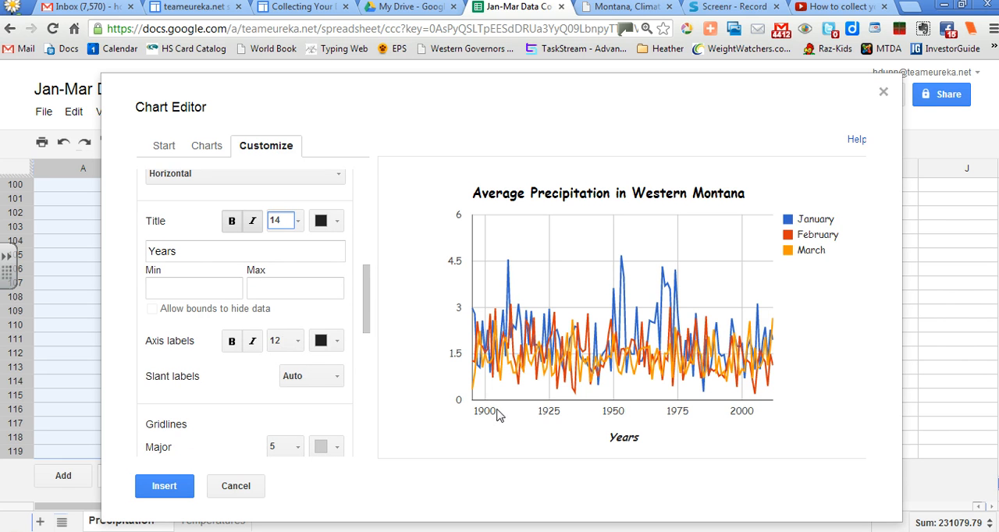
pyautogui.click(231, 343)
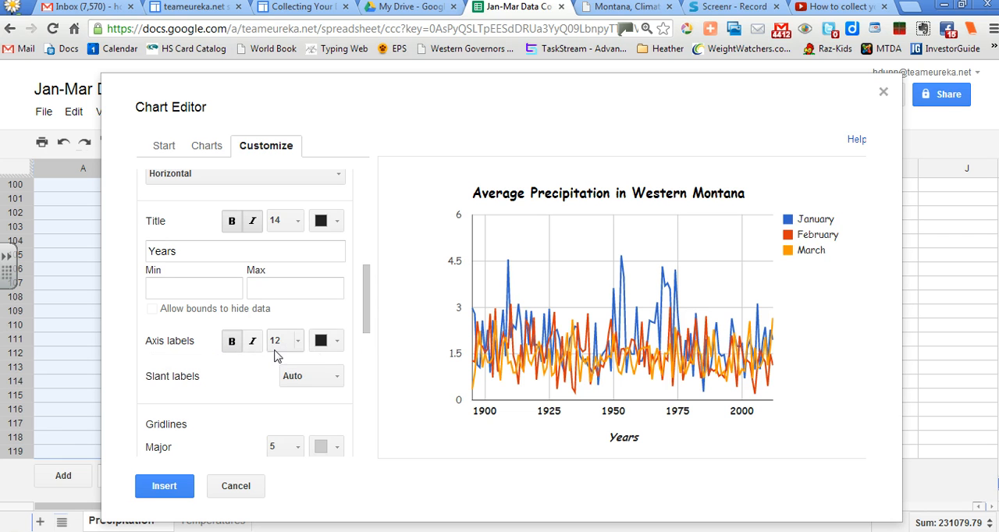
pyautogui.click(324, 379)
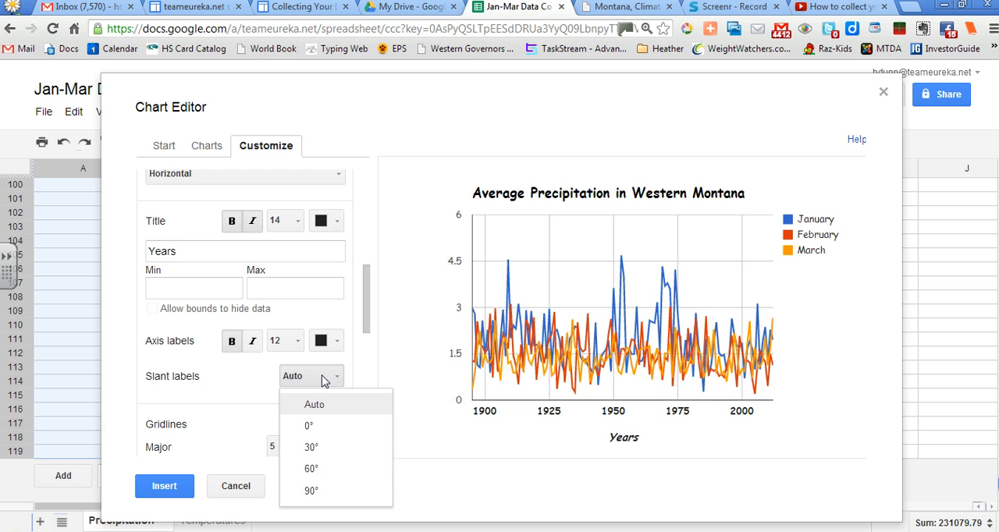
pyautogui.click(248, 382)
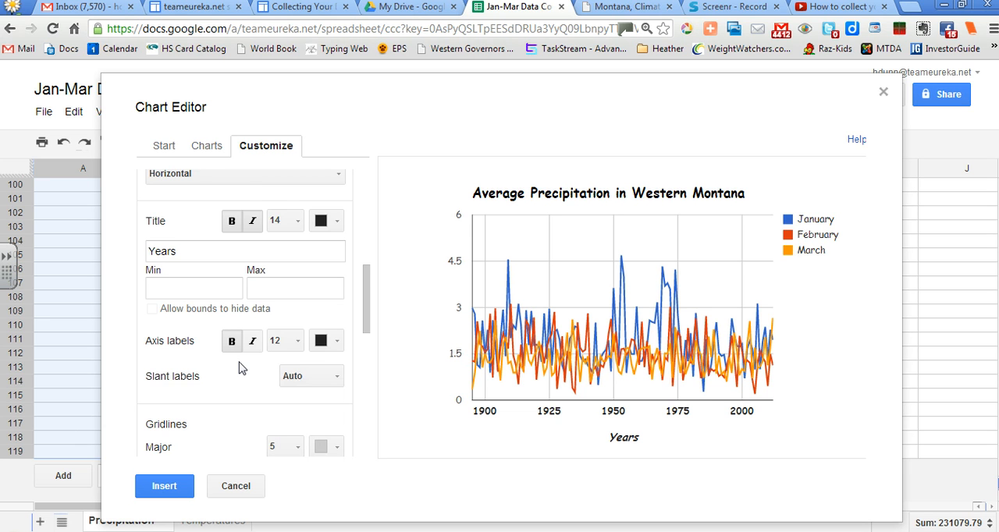
# Give the left vertical axis the title "Amount (in inches)" and make that title bold
pyautogui.scroll(-3, 240, 368)
pyautogui.scroll(4, 245, 372)
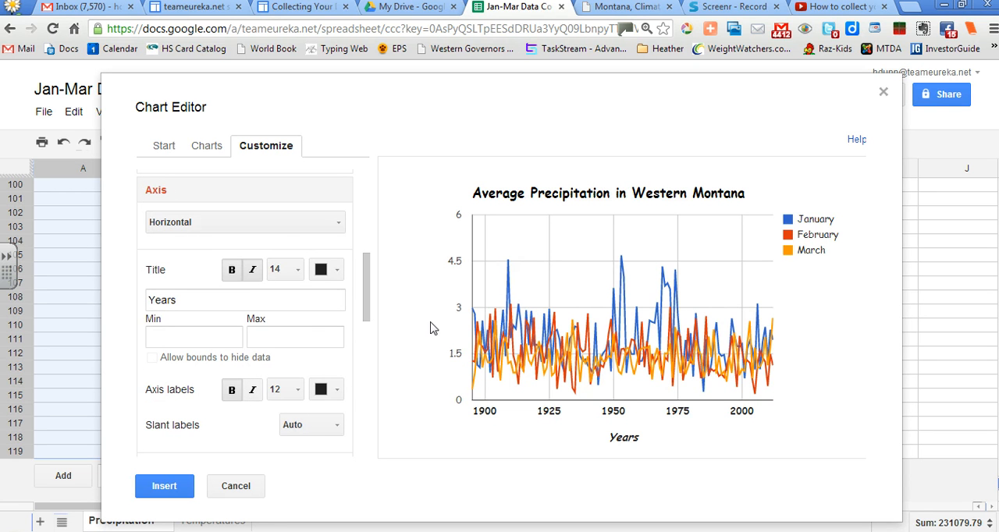
pyautogui.click(176, 227)
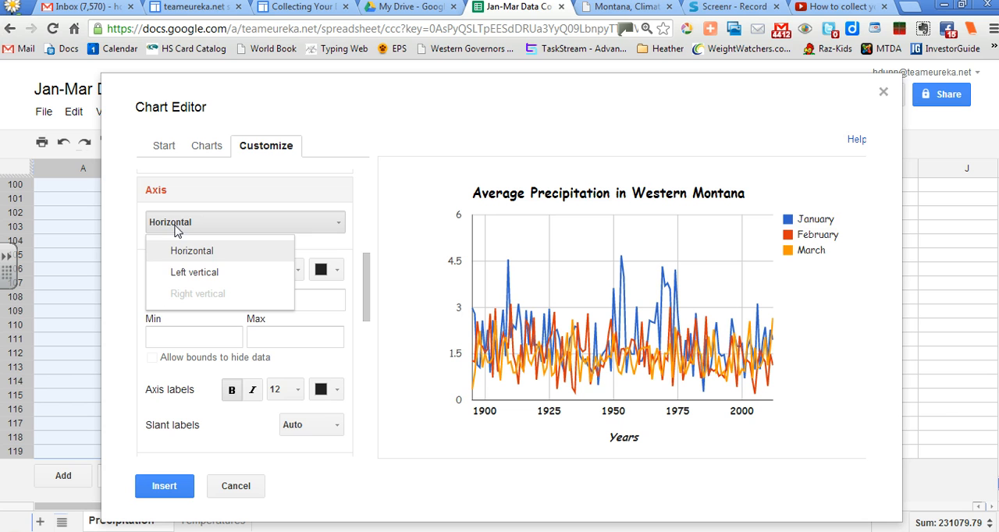
pyautogui.click(192, 275)
pyautogui.click(183, 303)
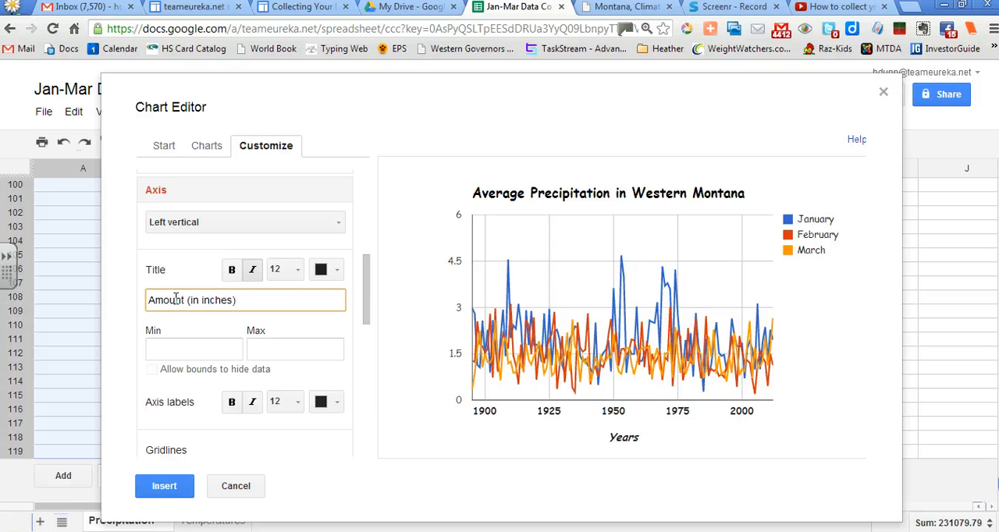
pyautogui.click(232, 274)
pyautogui.click(231, 272)
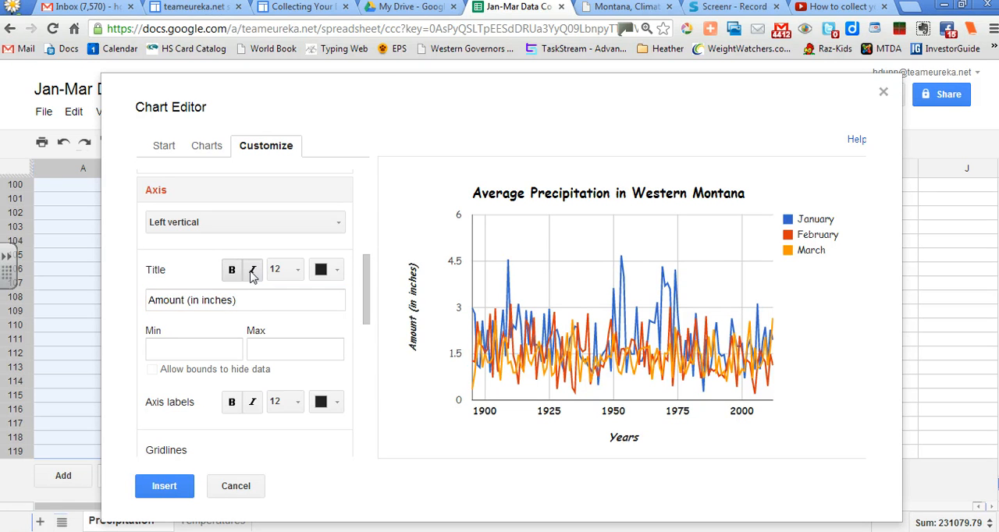
pyautogui.click(253, 270)
# Make the left vertical axis labels bold and set that axis's major gridlines to 10
pyautogui.click(230, 408)
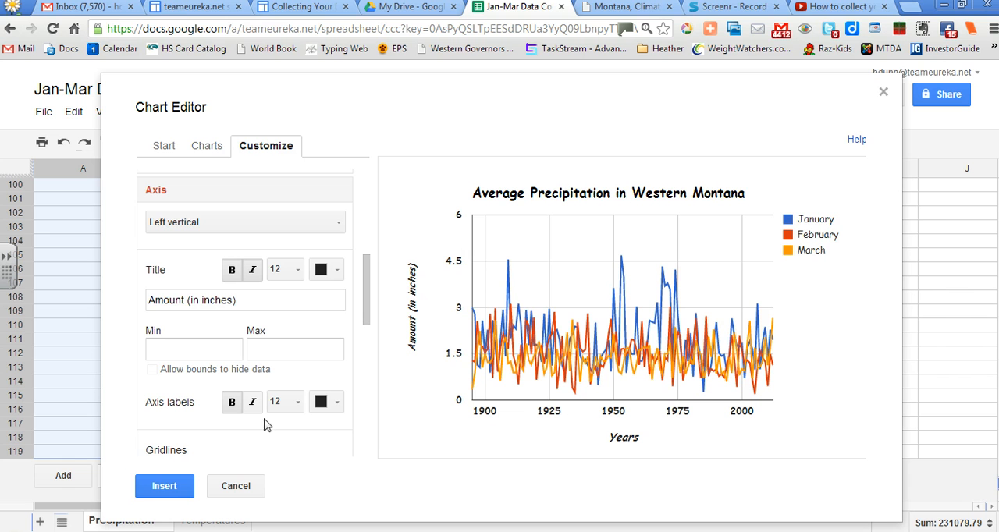
pyautogui.scroll(-3, 354, 390)
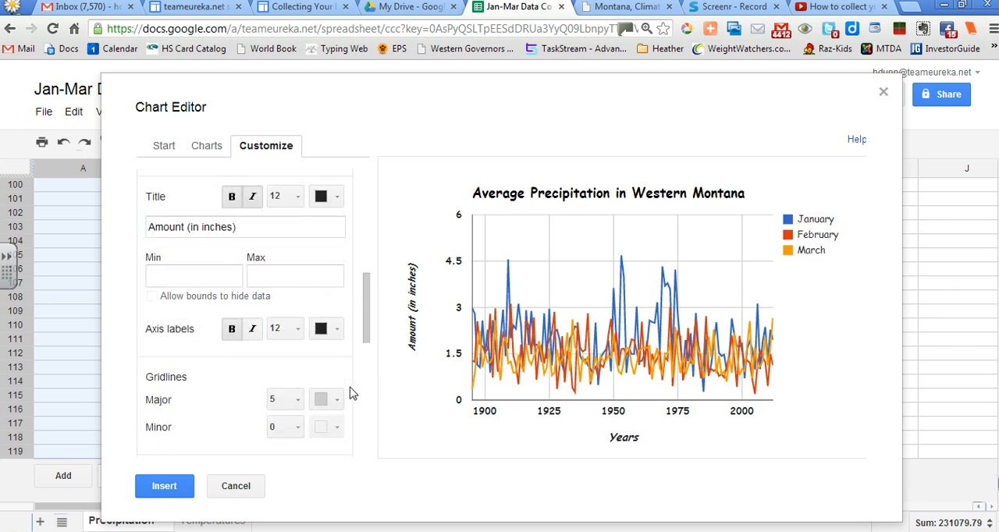
pyautogui.scroll(-1, 353, 382)
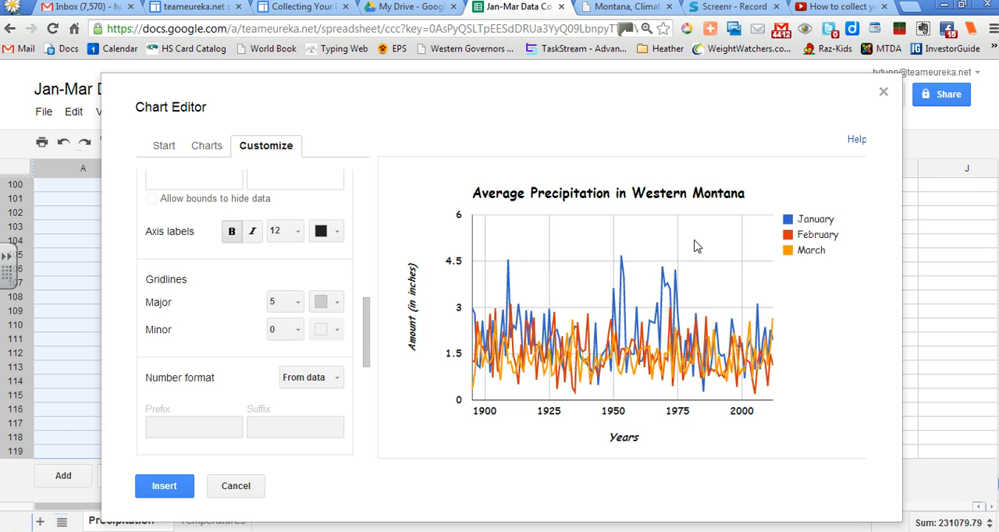
pyautogui.click(303, 311)
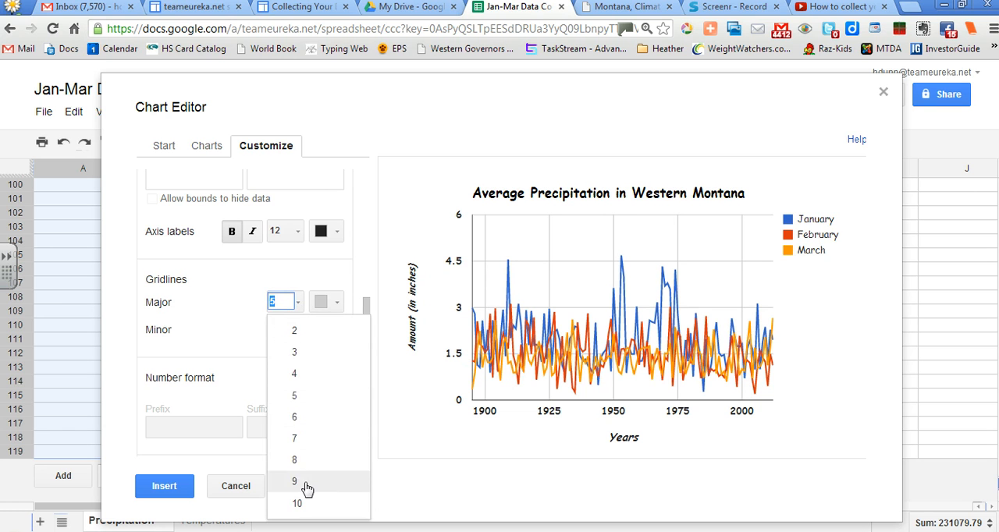
pyautogui.click(302, 510)
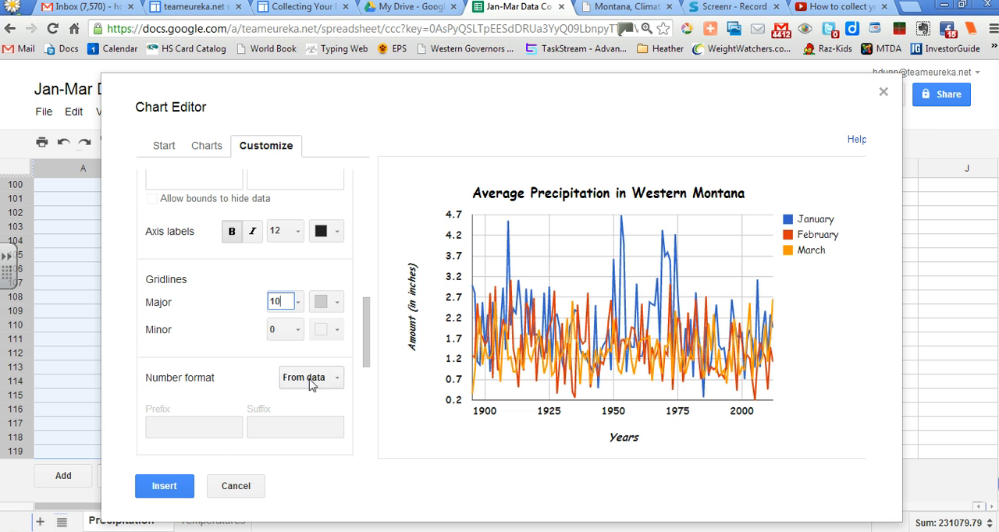
# Look through the January line's thickness choices, try 2px points on it and restore its point size to None
pyautogui.scroll(-5, 312, 379)
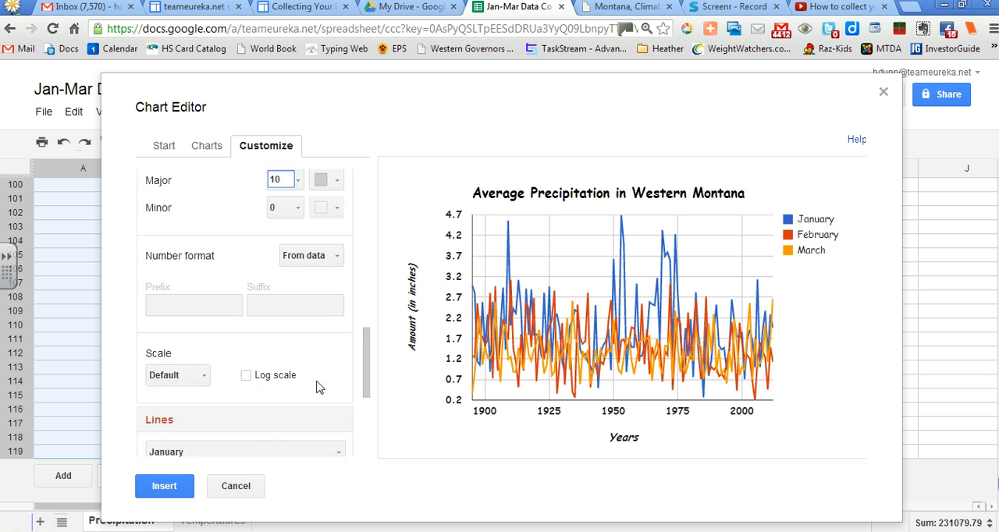
pyautogui.scroll(-3, 242, 377)
pyautogui.scroll(-2, 248, 349)
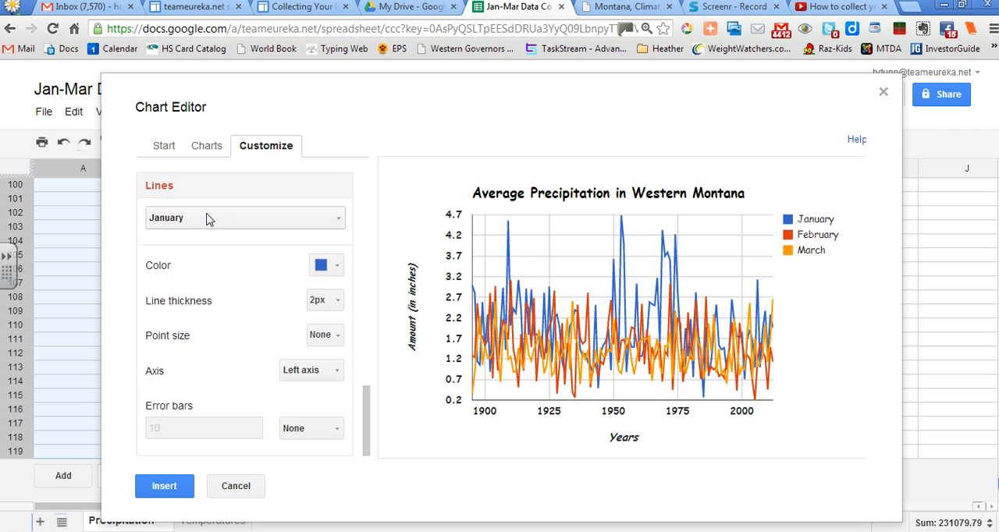
pyautogui.click(328, 301)
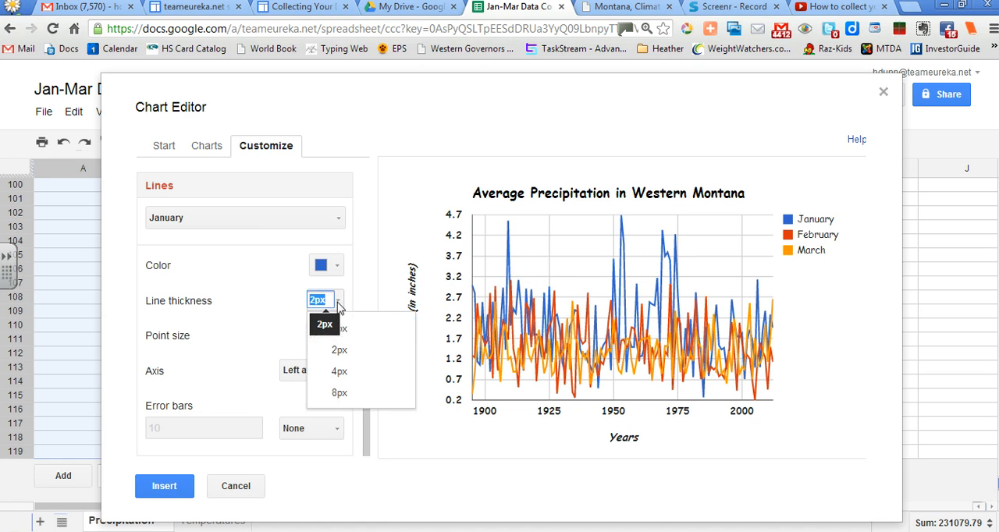
pyautogui.click(338, 350)
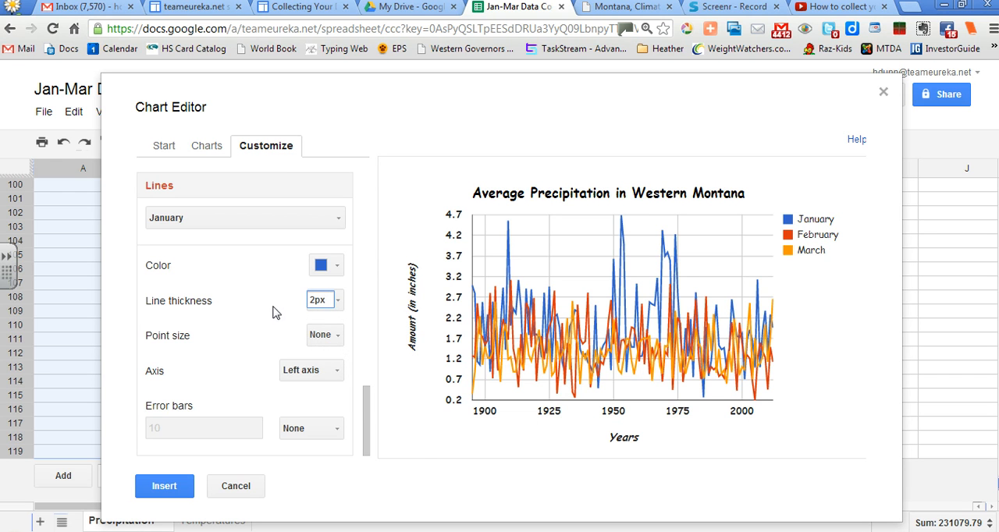
pyautogui.click(331, 335)
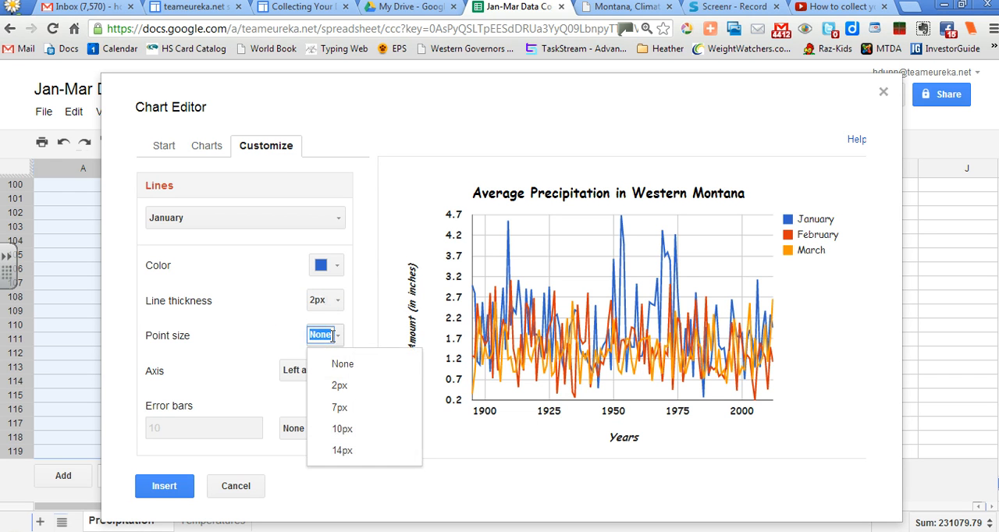
pyautogui.click(341, 384)
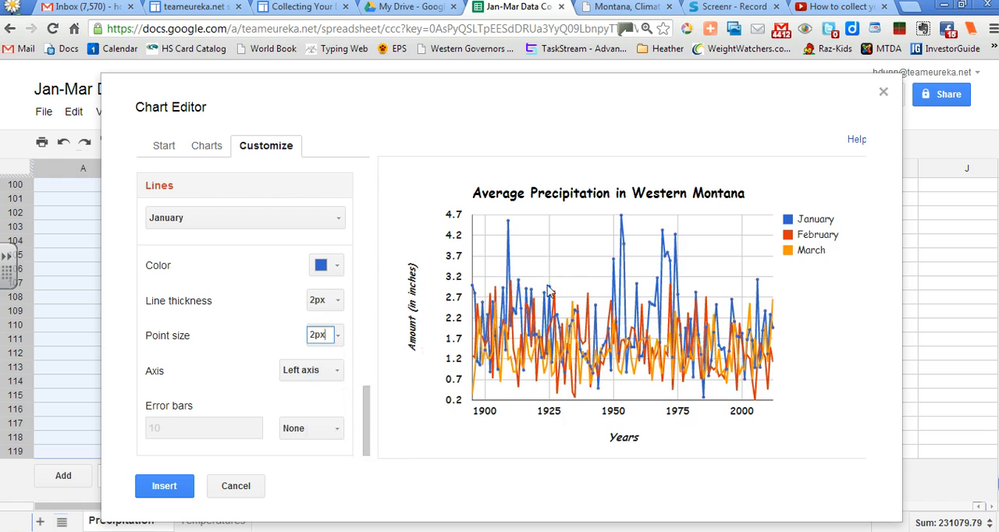
pyautogui.click(335, 336)
pyautogui.click(341, 364)
# Insert the customized precipitation line chart into the Precipitation sheet
pyautogui.click(170, 493)
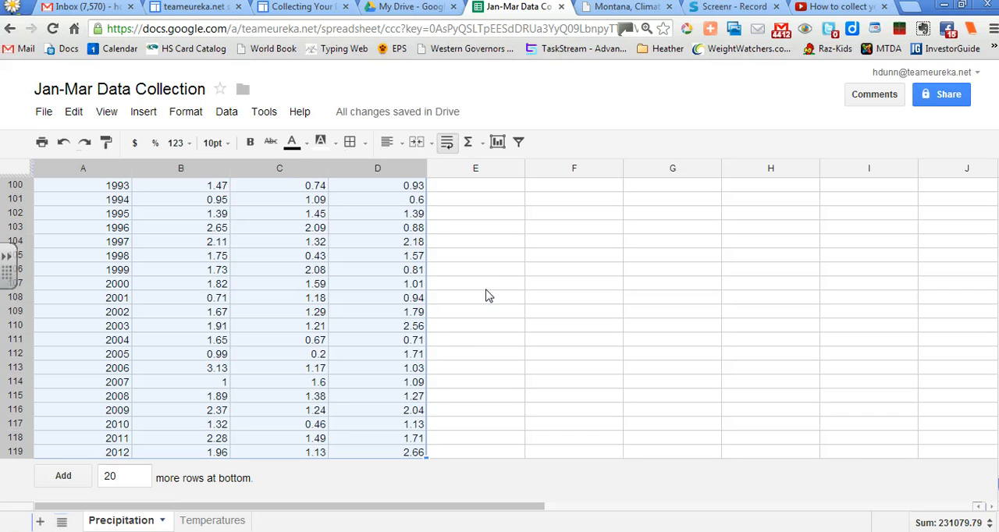
pyautogui.scroll(15, 525, 308)
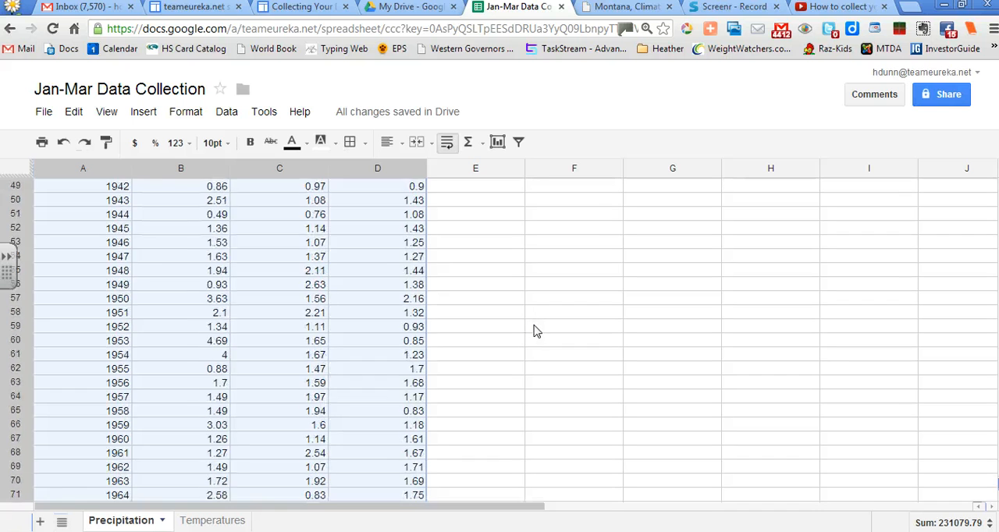
pyautogui.scroll(6, 535, 331)
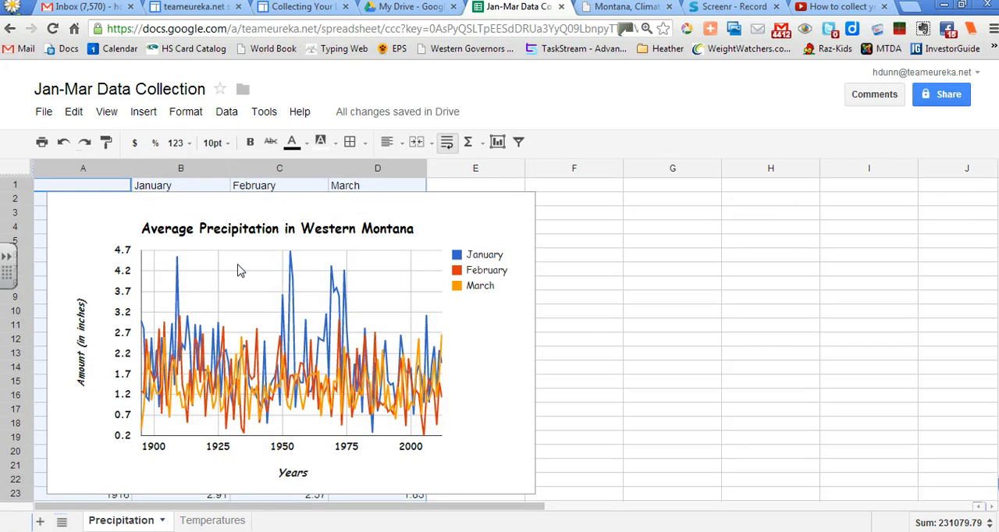